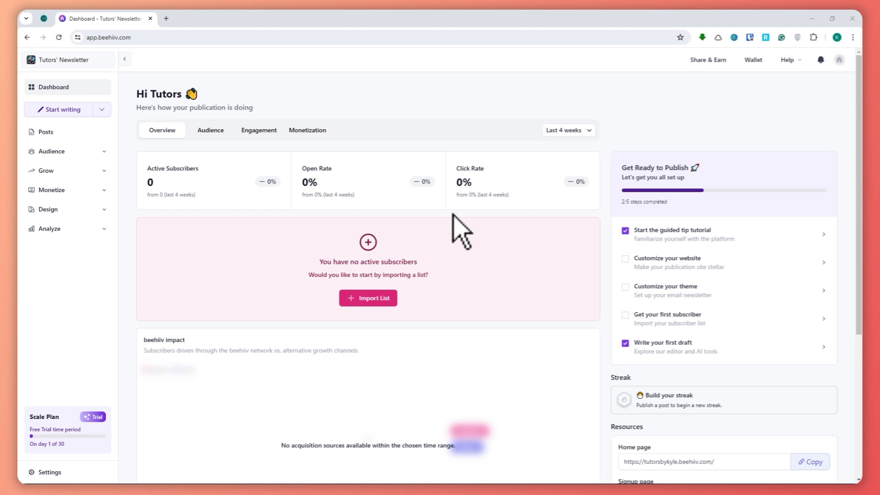
Start a new referral reward in the referral program and name it "reward #1".
click(52, 171)
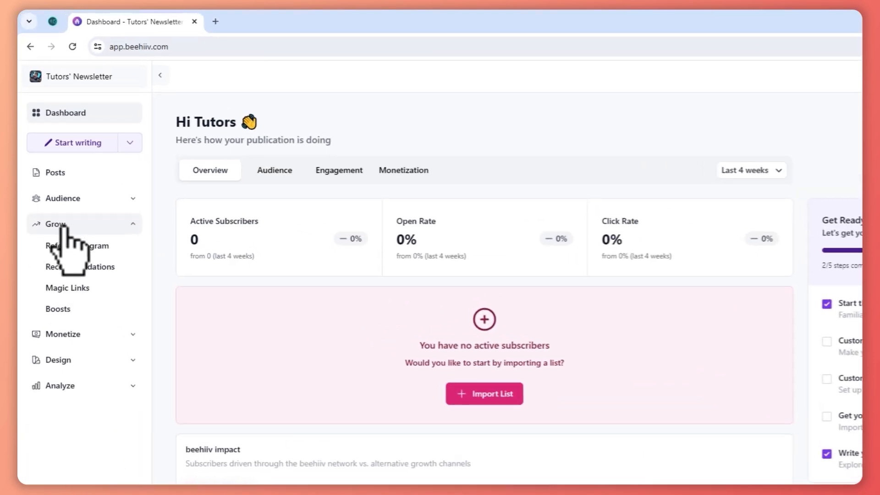
click(64, 247)
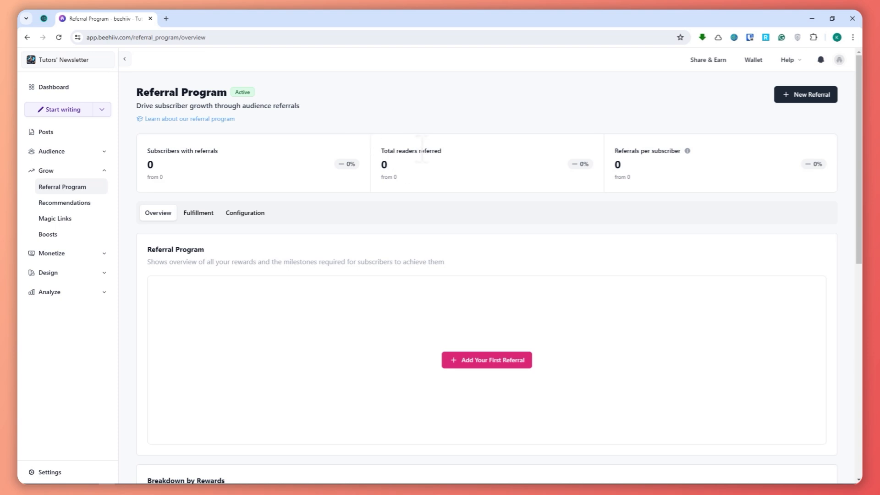
click(810, 95)
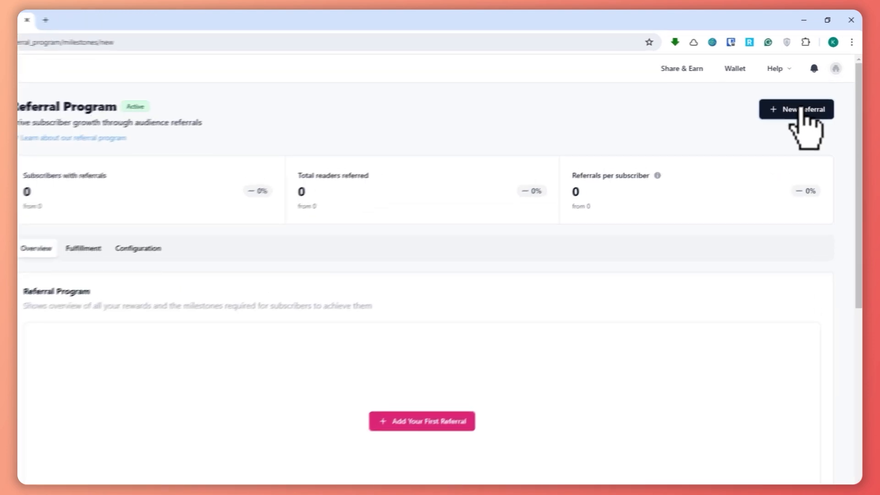
click(246, 209)
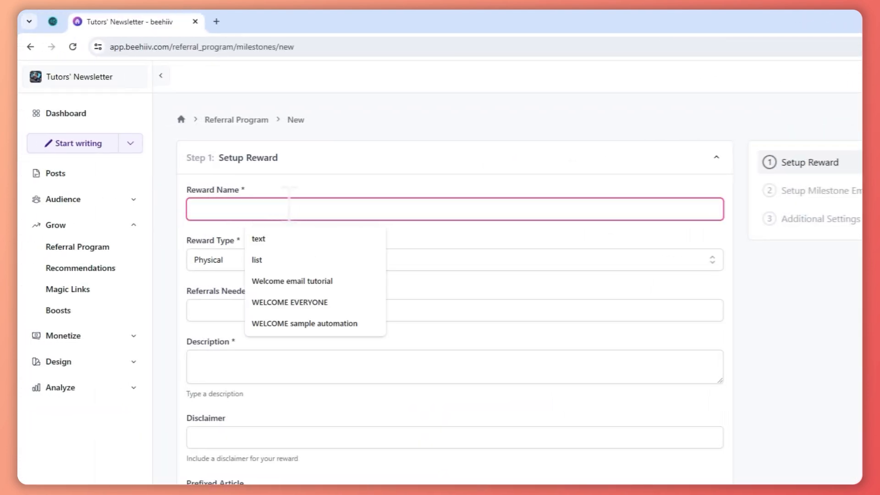
text(reward #1)
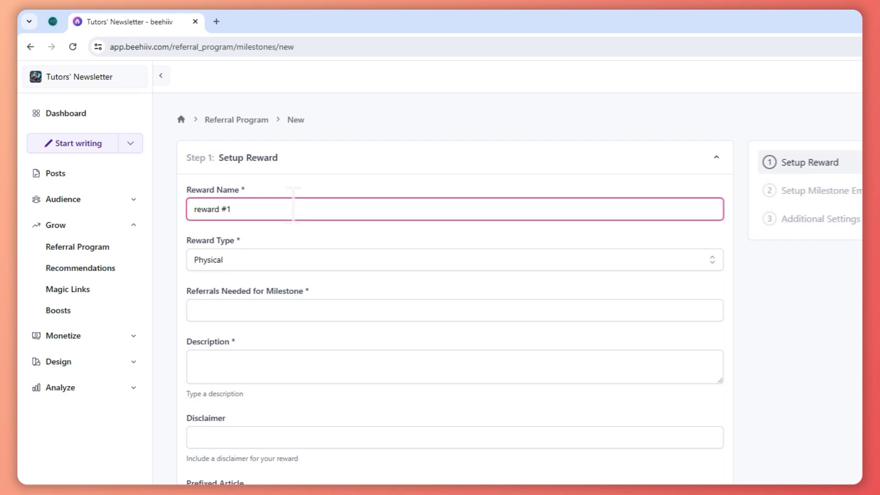
Try the Physical and Promo Code reward types for the reward.
click(216, 259)
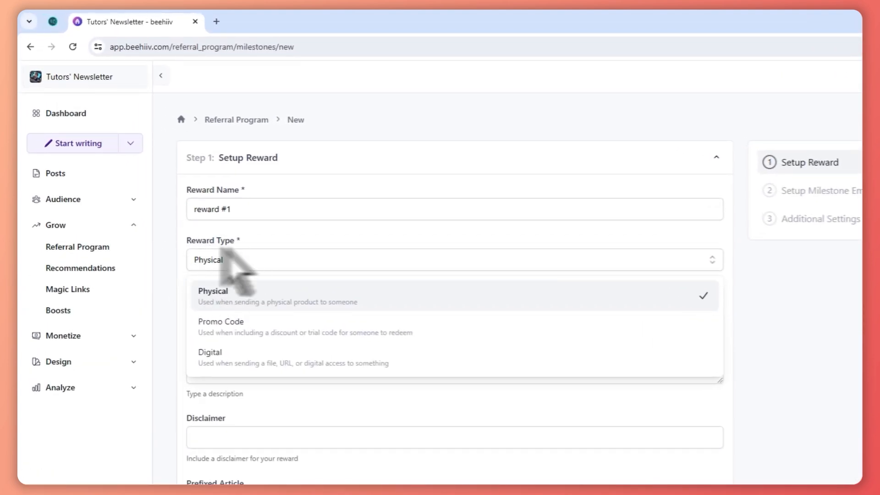
click(275, 298)
click(250, 266)
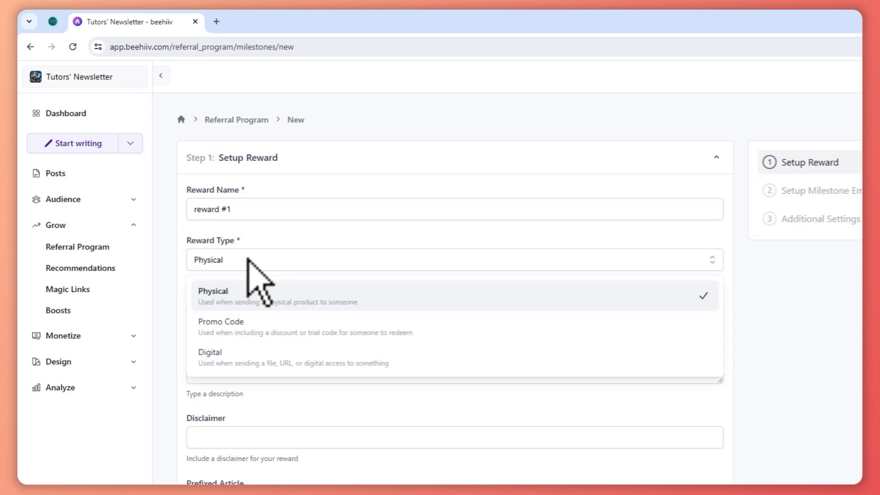
click(248, 327)
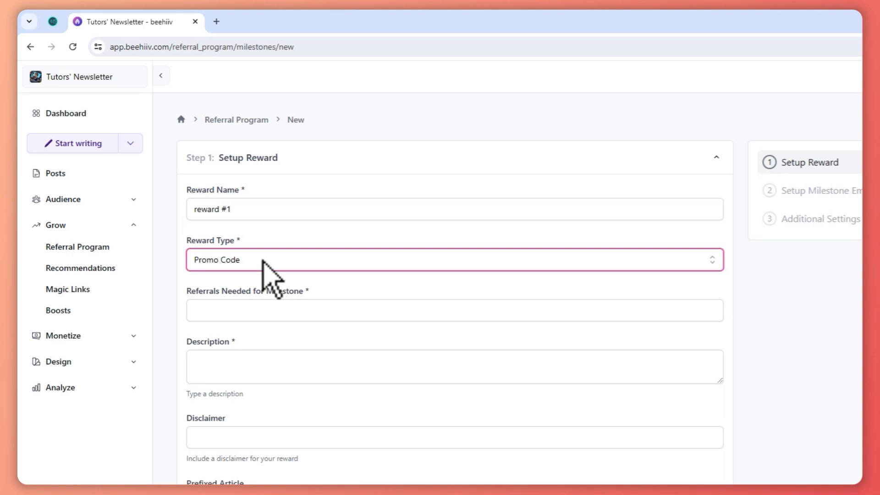
Set the reward type to Digital and the referrals needed for the milestone to 1.
click(262, 260)
click(257, 362)
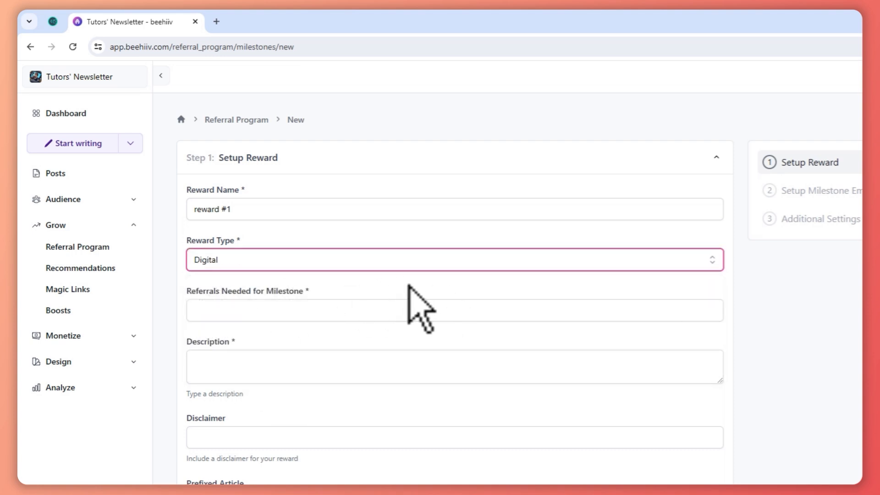
click(263, 262)
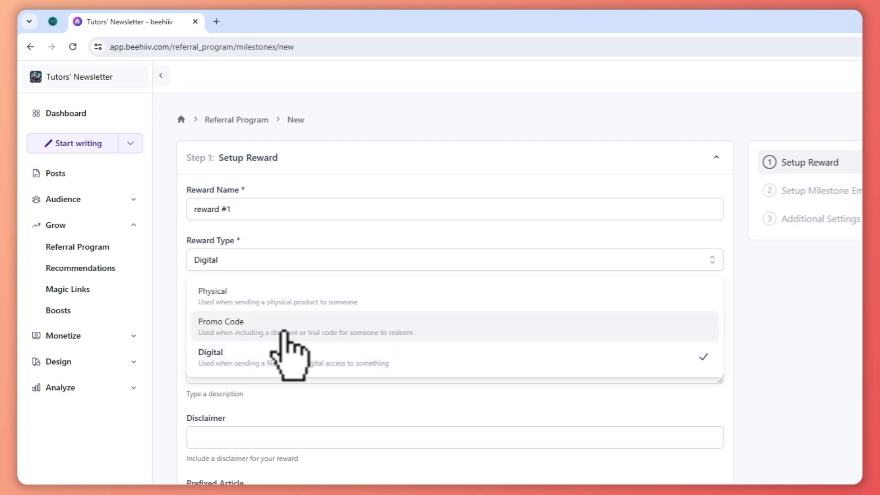
click(228, 362)
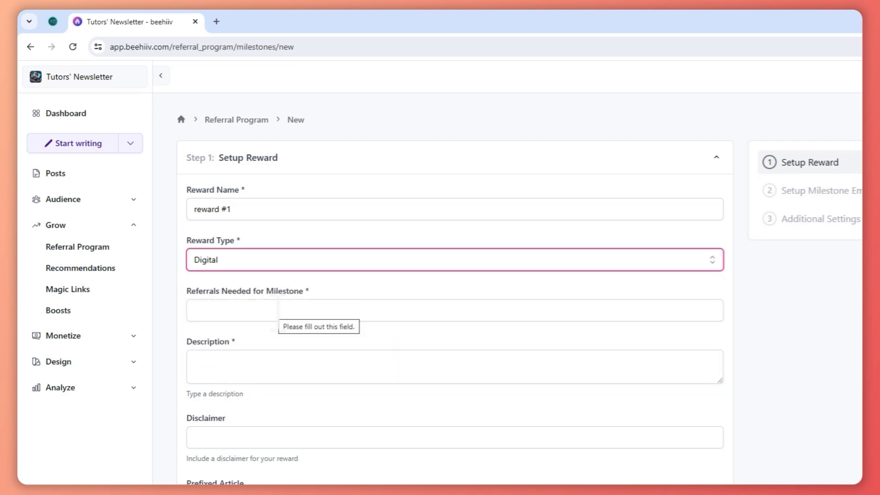
click(277, 311)
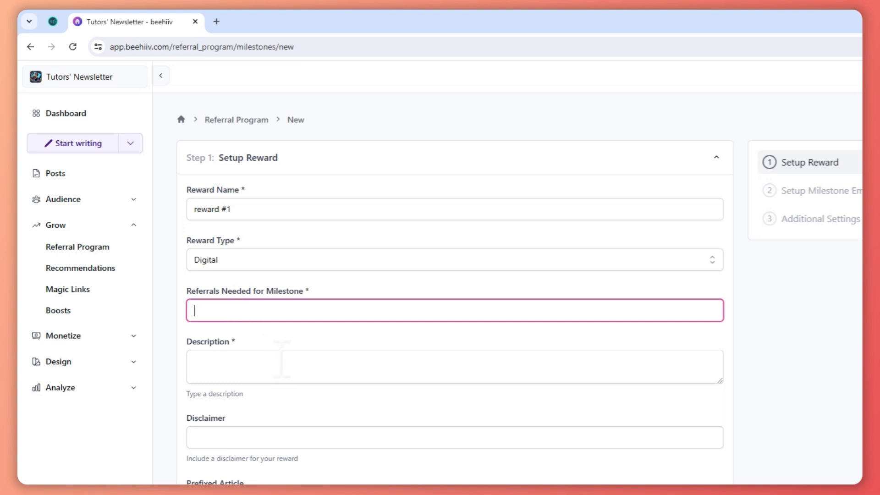
text(1)
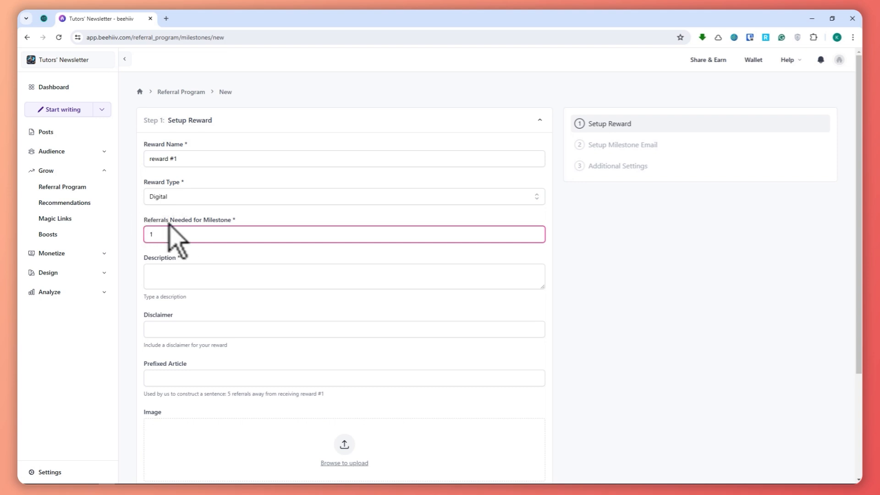
Enter the reward description "This is a course on how you can make your newsletter better" and the disclaimer "qwtqwta".
scroll(269, 261, down, 1)
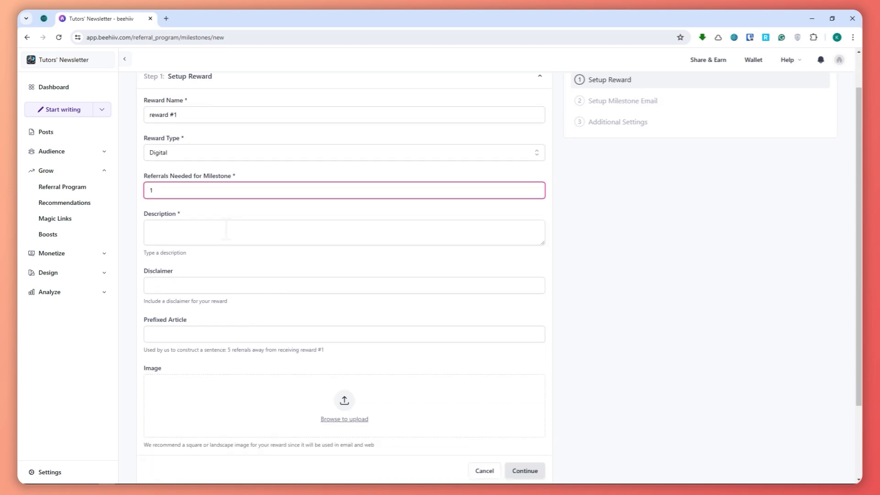
click(226, 232)
text(T)
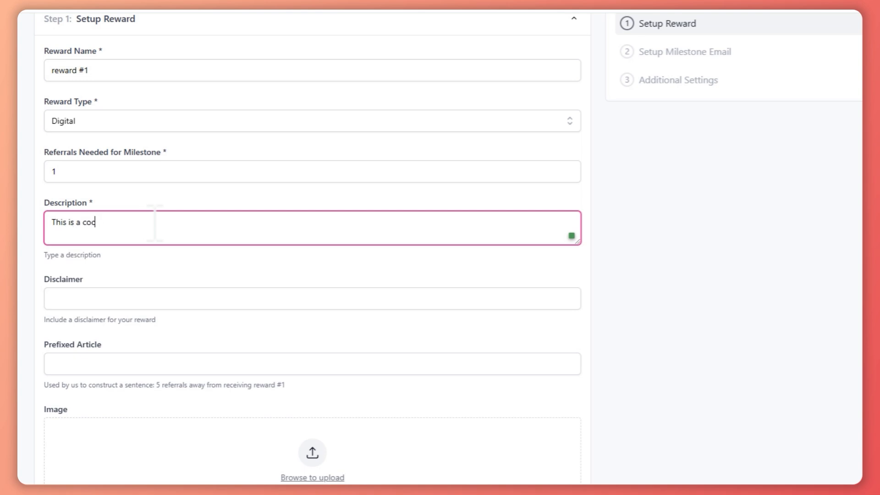
text(his is a course on how you acn)
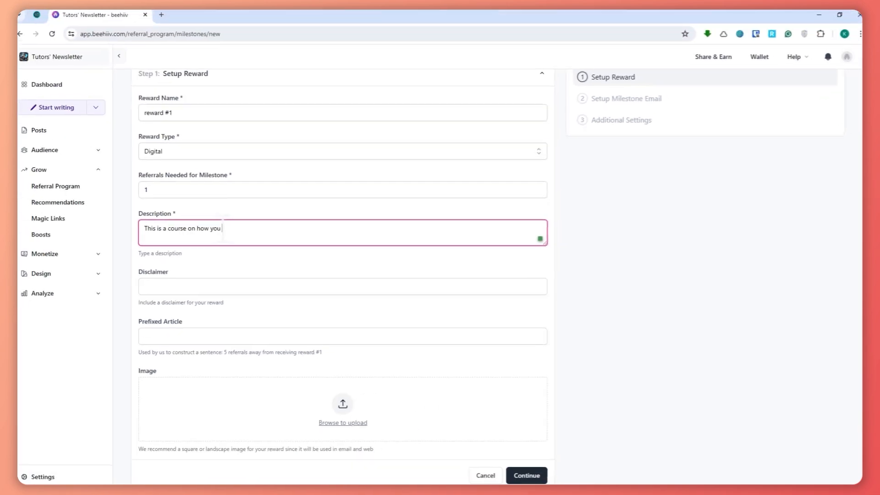
key(BackSpace)
key(BackSpace)
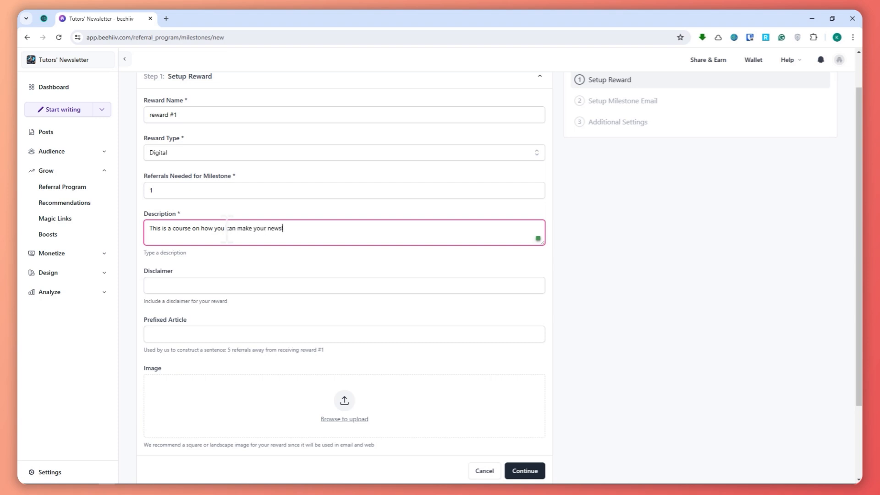
click(204, 285)
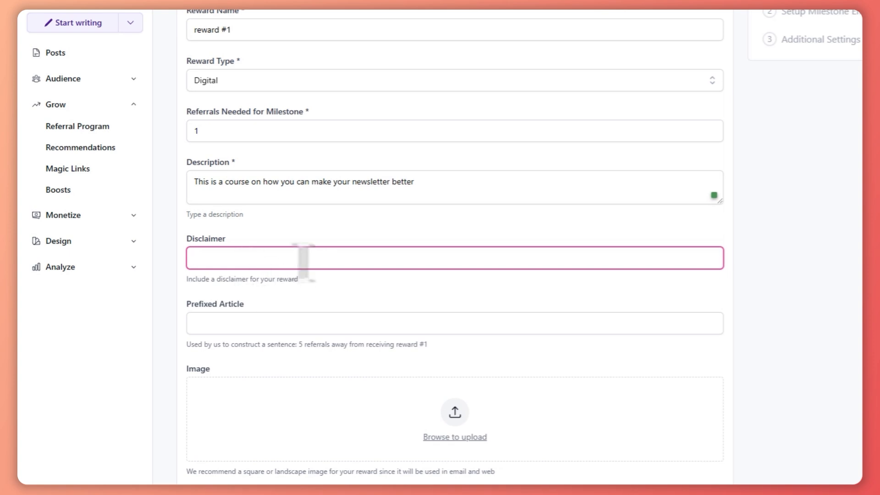
text(qwtqwta)
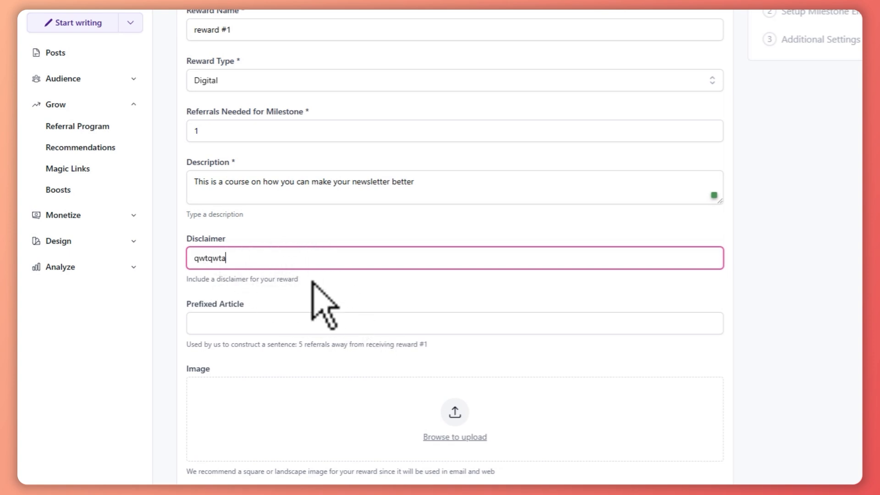
Upload the JFIF picture dated today in Downloads as the reward image and continue to the milestone email setup.
scroll(232, 324, down, 3)
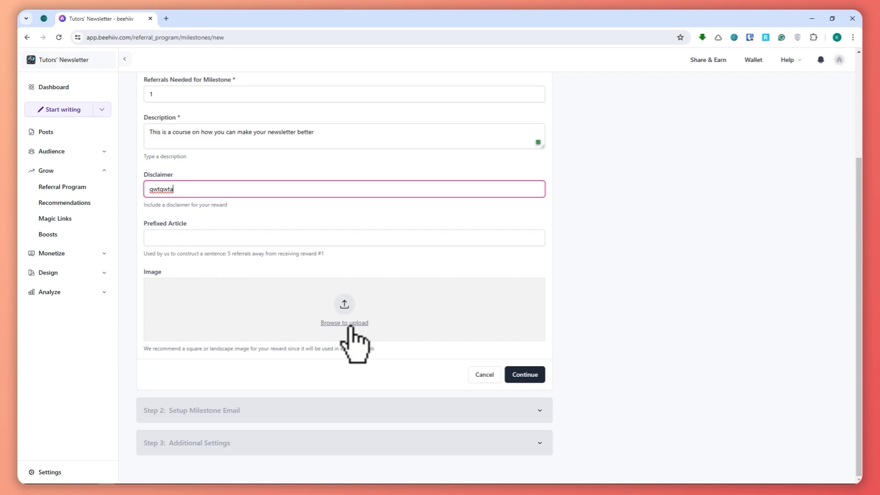
click(348, 323)
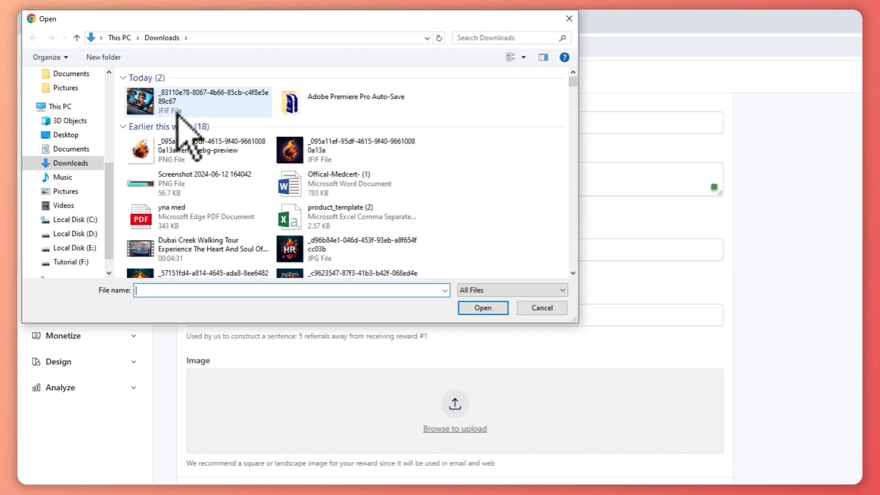
click(179, 107)
click(483, 308)
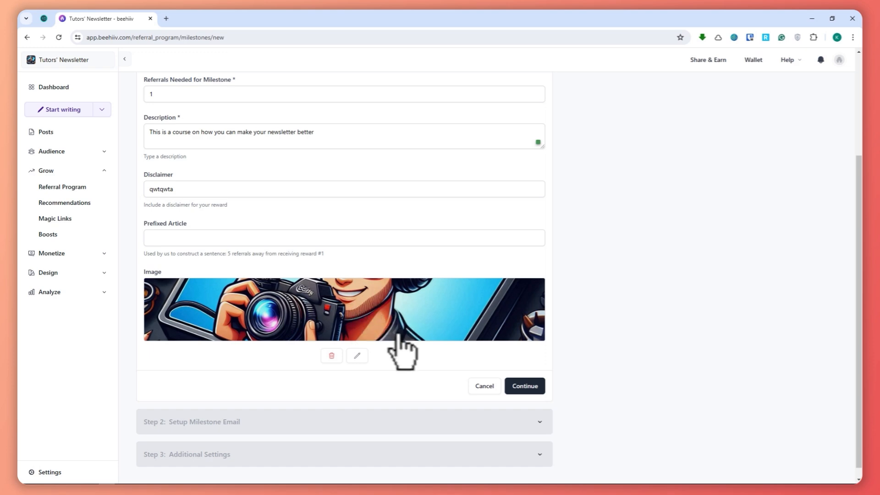
scroll(397, 339, down, 1)
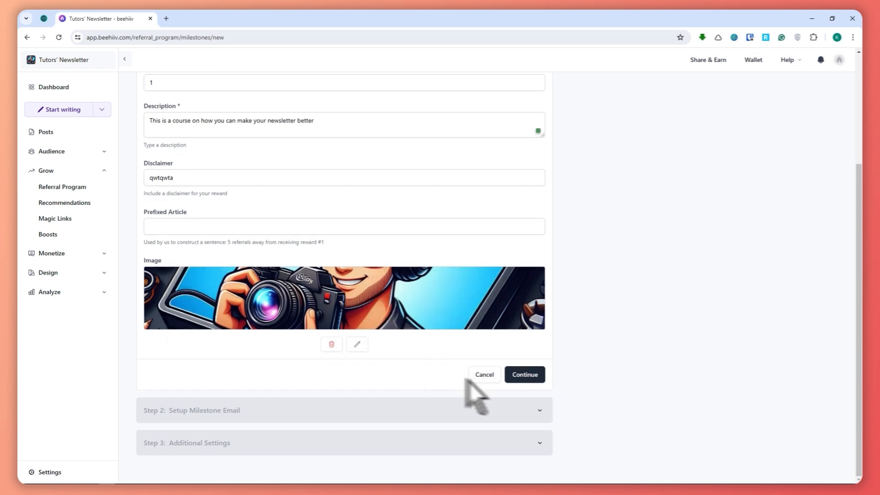
click(525, 374)
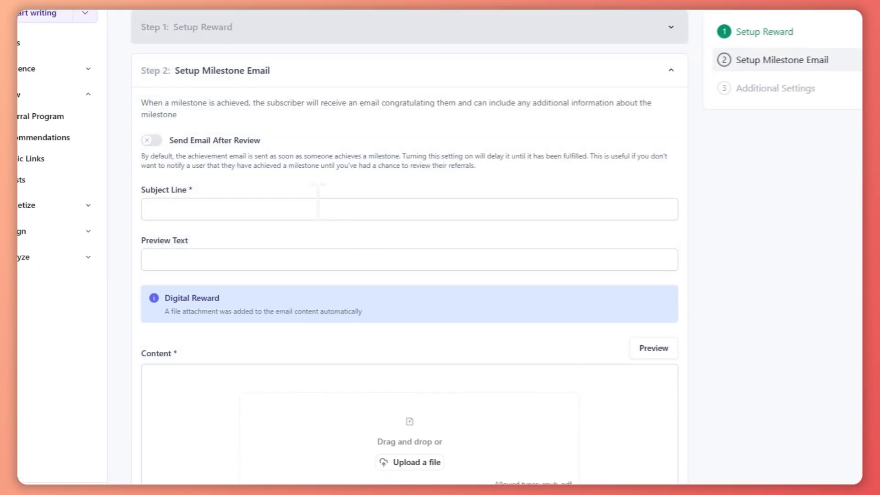
Turn on Send Email After Review for the milestone email.
scroll(331, 213, down, 1)
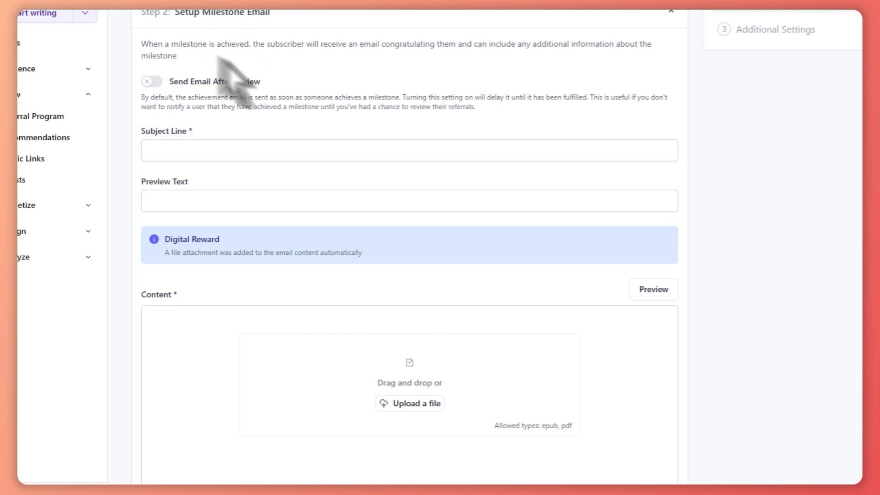
scroll(393, 238, down, 4)
scroll(419, 281, down, 2)
scroll(389, 271, up, 3)
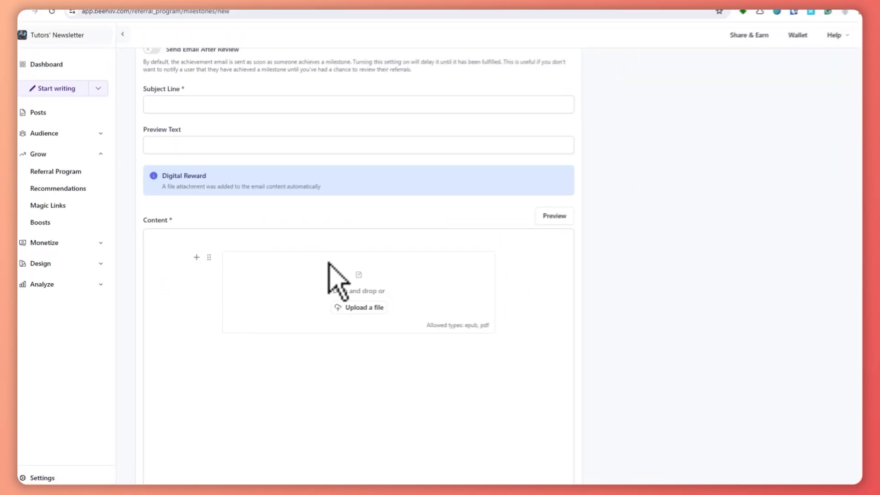
scroll(307, 282, up, 1)
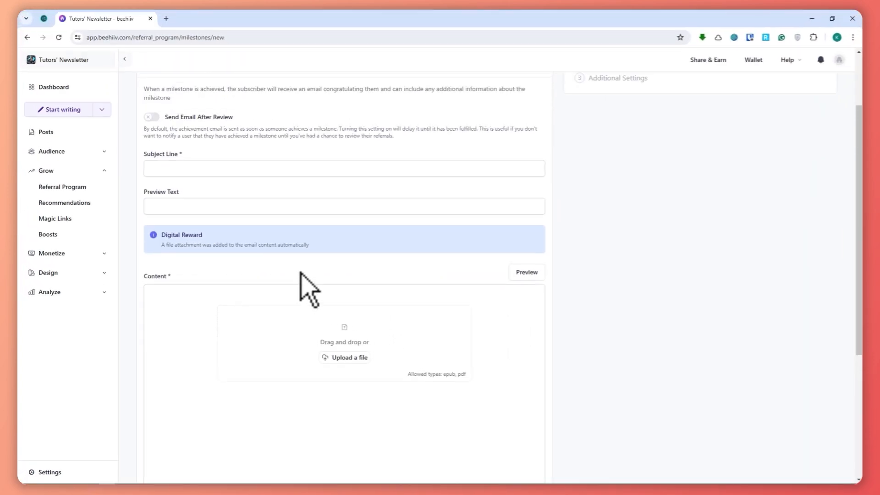
scroll(276, 280, up, 2)
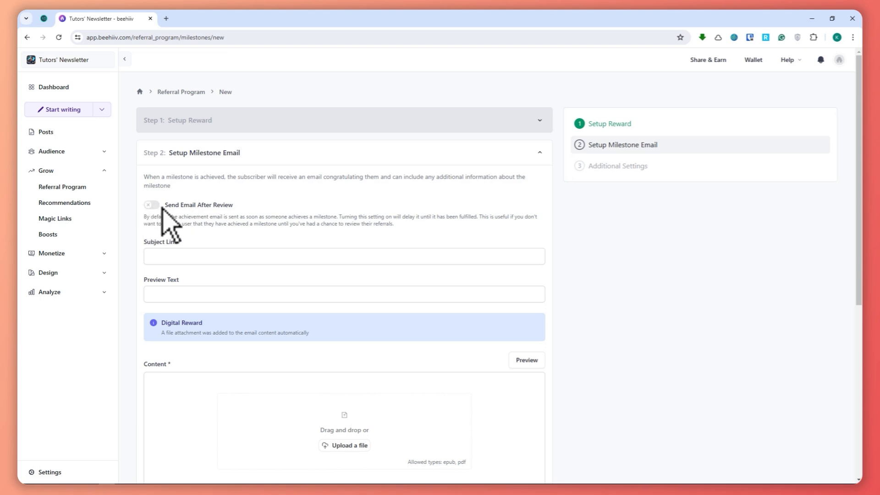
click(152, 205)
Set the milestone email's subject line to "REWARD #1" and its preview text to "You have earned this!".
scroll(203, 236, down, 3)
click(206, 124)
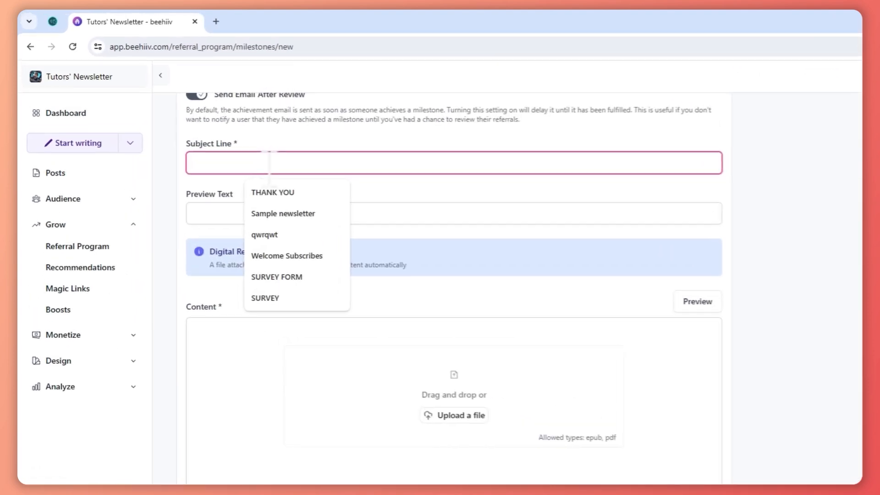
text(REWR)
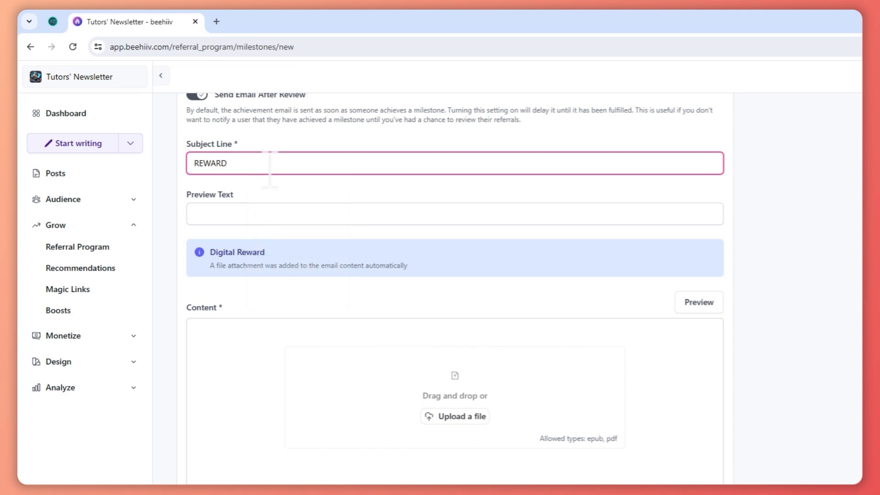
click(271, 214)
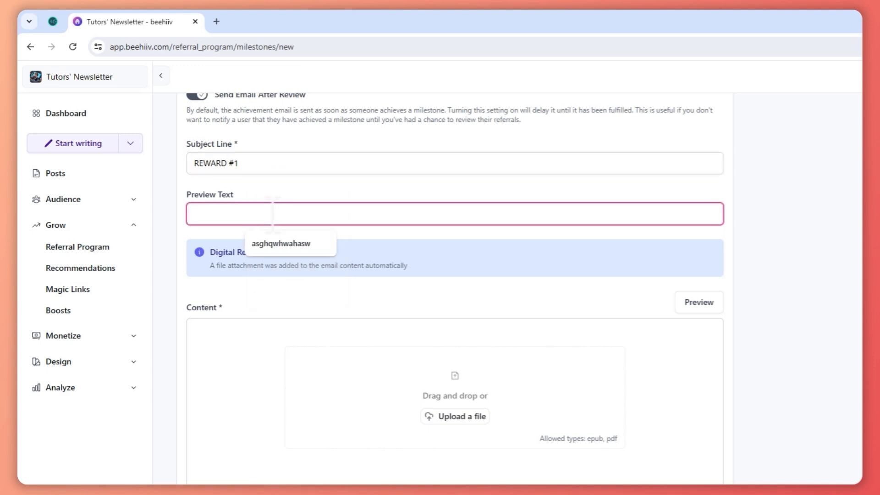
text(yo)
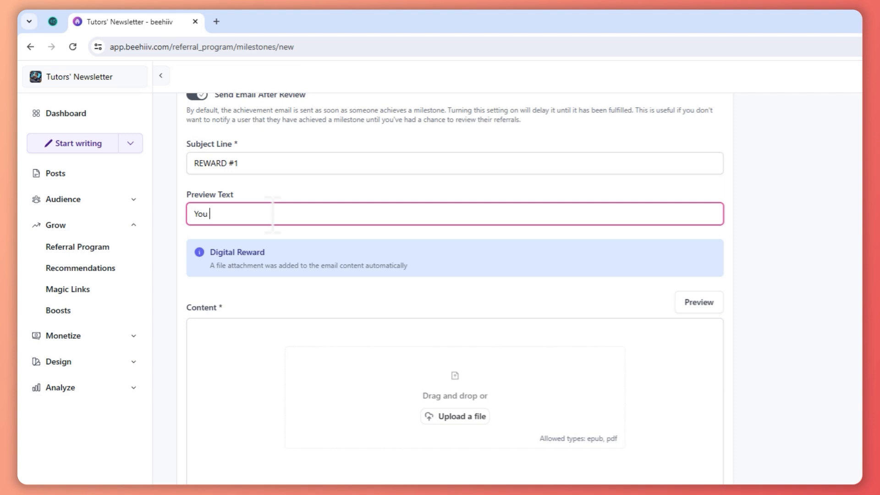
text(u have era)
key(BackSpace)
key(BackSpace)
text(arned this!)
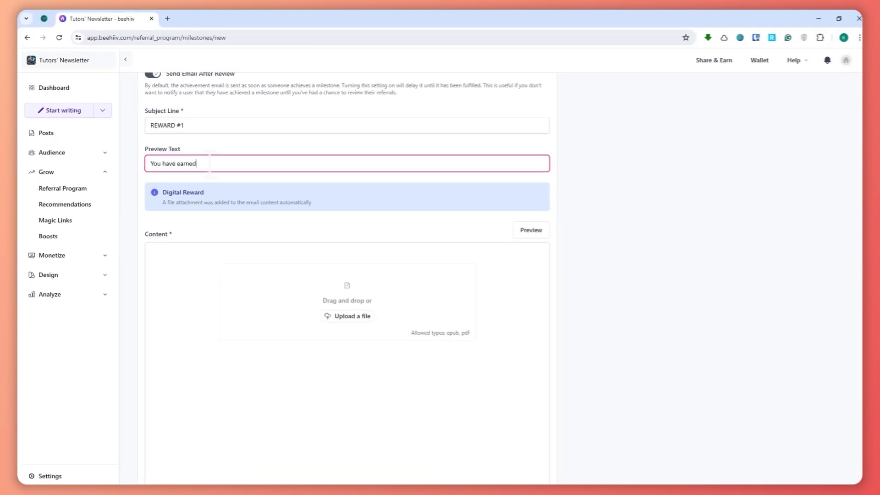
scroll(257, 285, down, 3)
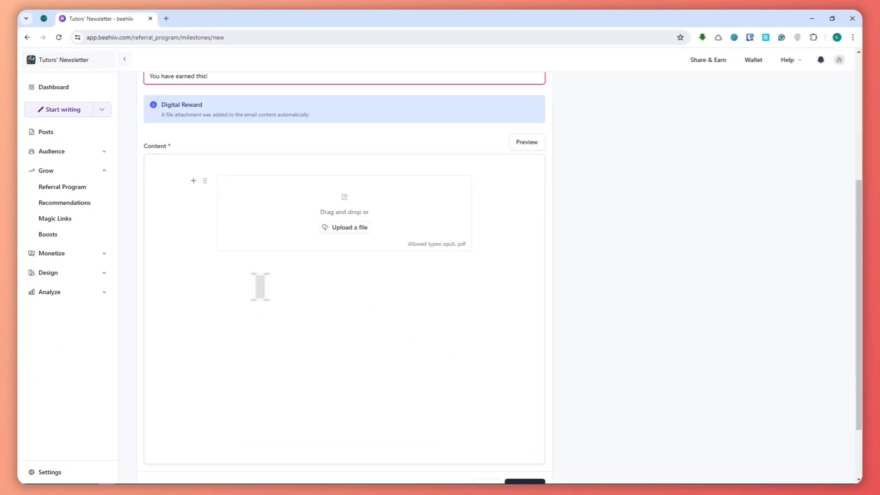
scroll(367, 229, up, 1)
text(!)
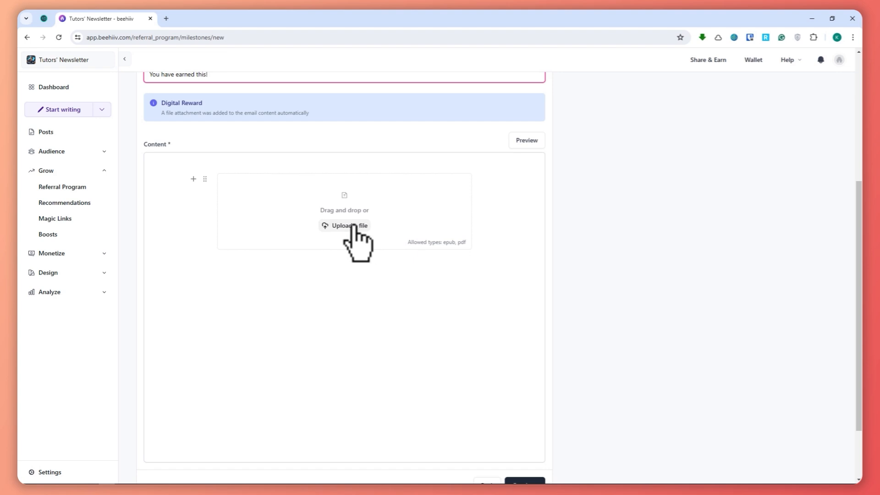
click(354, 226)
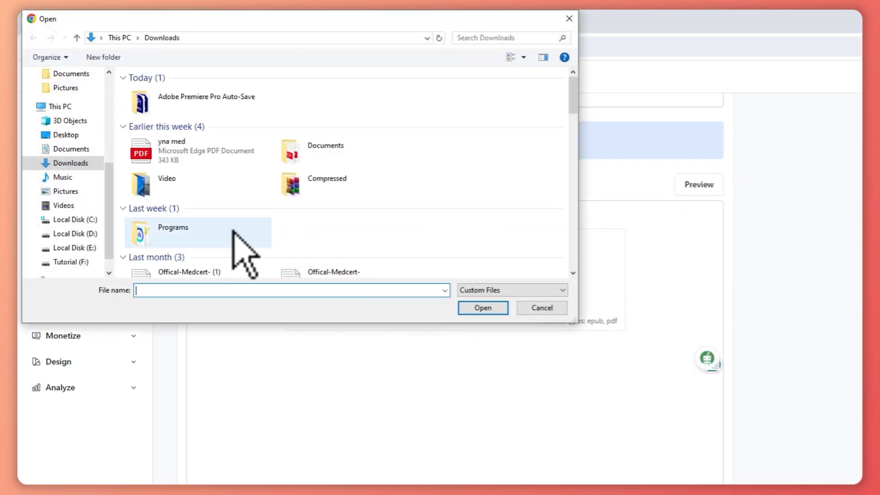
scroll(271, 262, down, 6)
scroll(180, 213, up, 5)
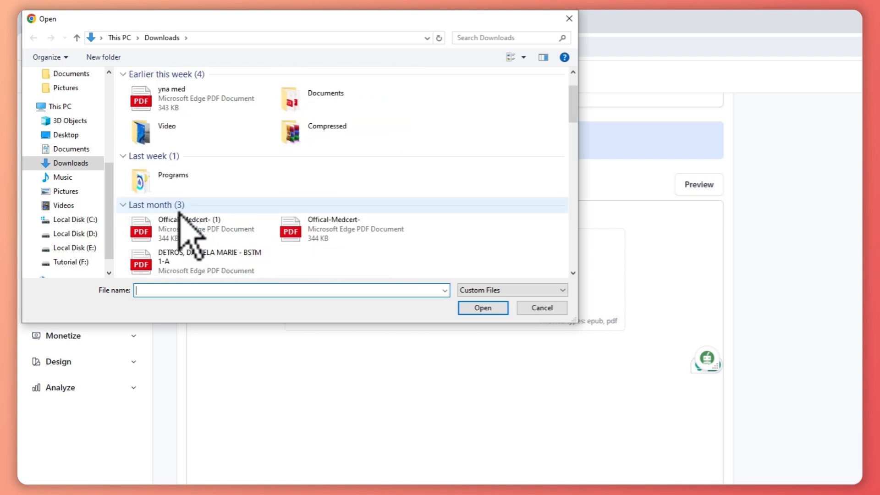
scroll(216, 202, up, 2)
click(546, 308)
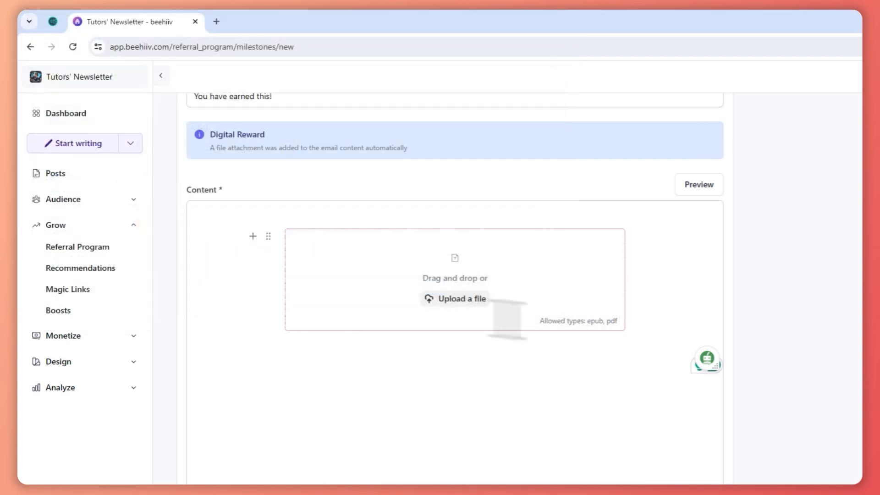
Add a custom button labelled "qwrqwr" below the file attachment block in the milestone email content.
click(490, 359)
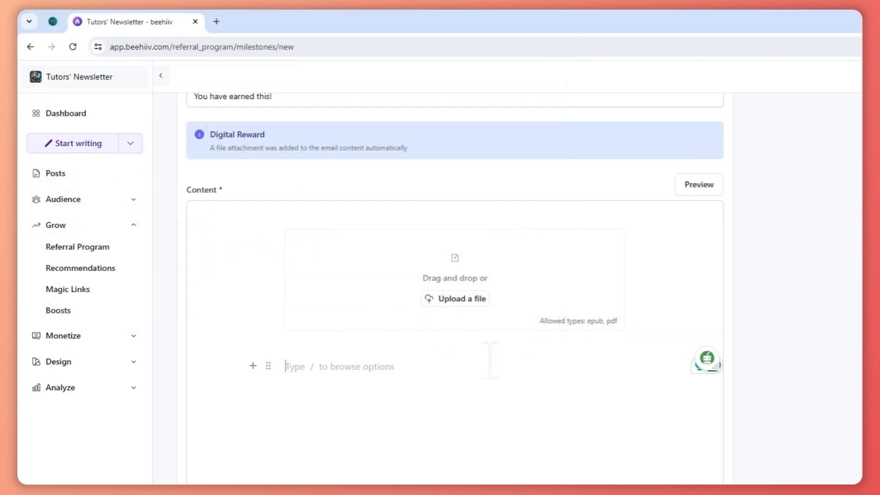
text(/but)
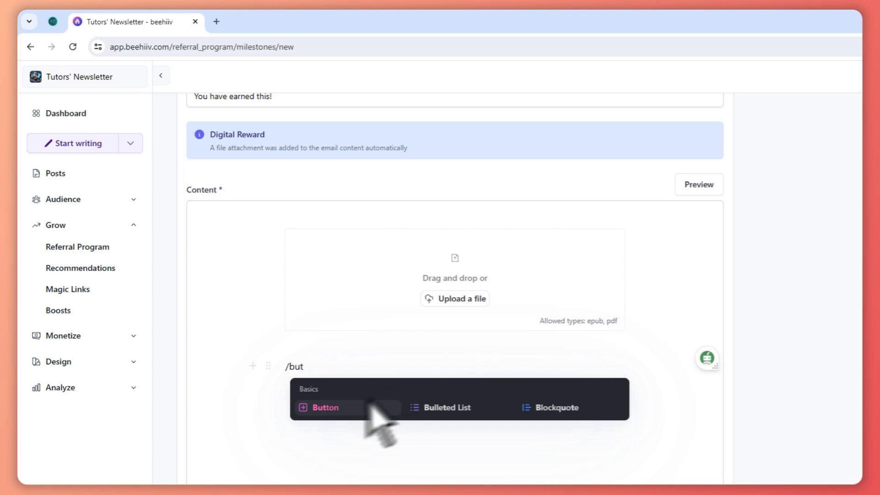
click(353, 410)
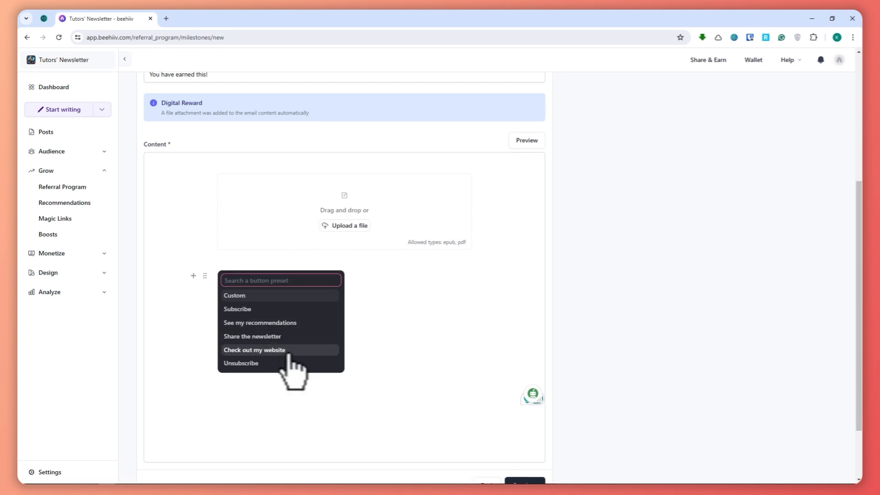
click(282, 296)
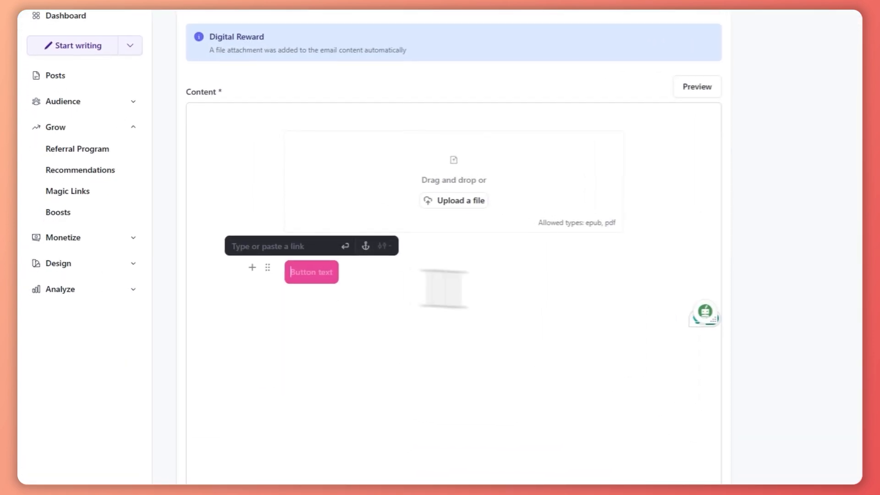
text(qwrqwr)
key(Return)
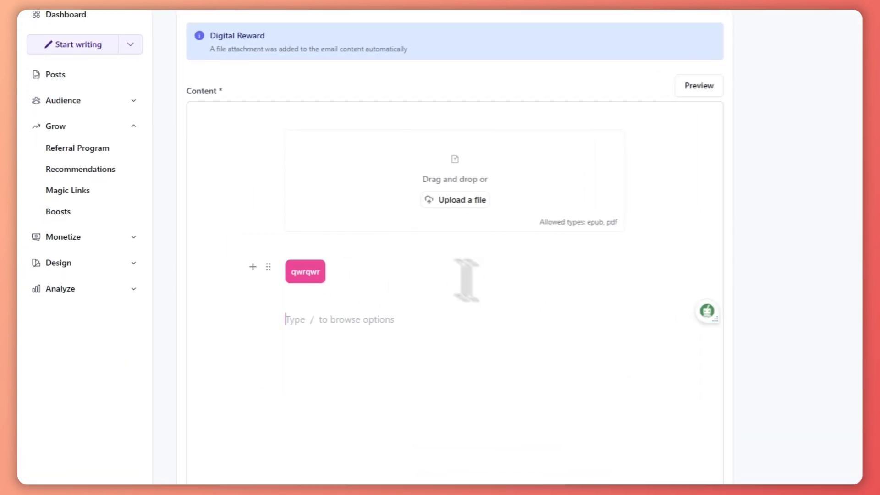
Continue to the milestone's additional settings, turn on Auto Fulfill and save the milestone.
scroll(454, 298, up, 3)
scroll(463, 303, down, 5)
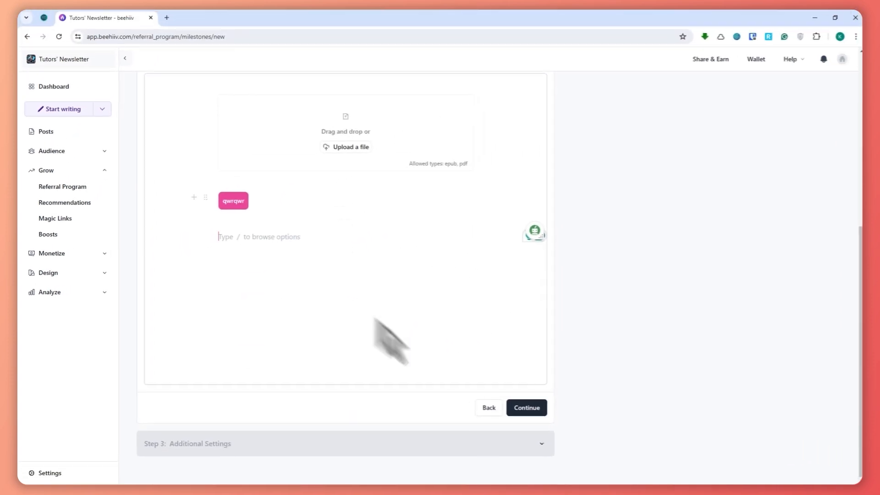
click(528, 408)
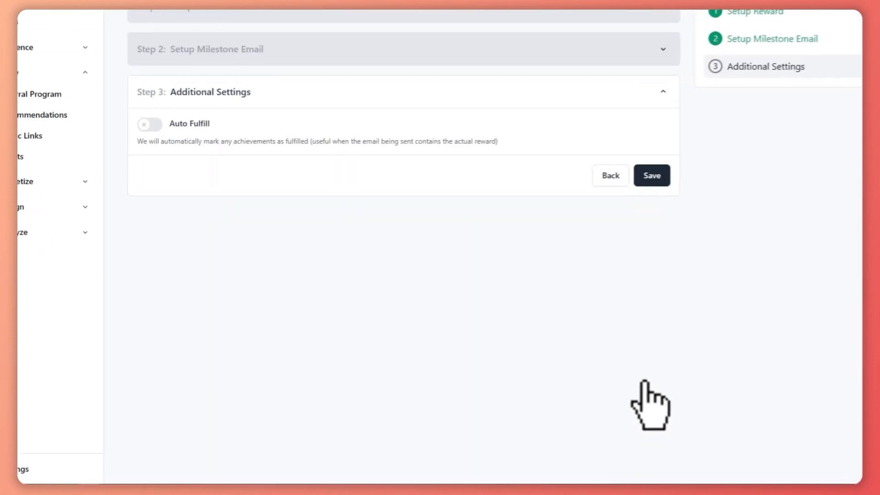
scroll(303, 175, up, 2)
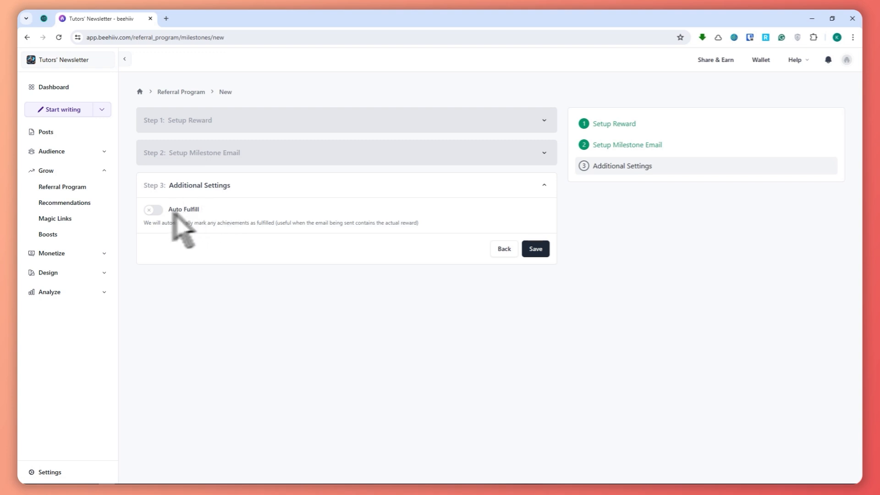
click(152, 210)
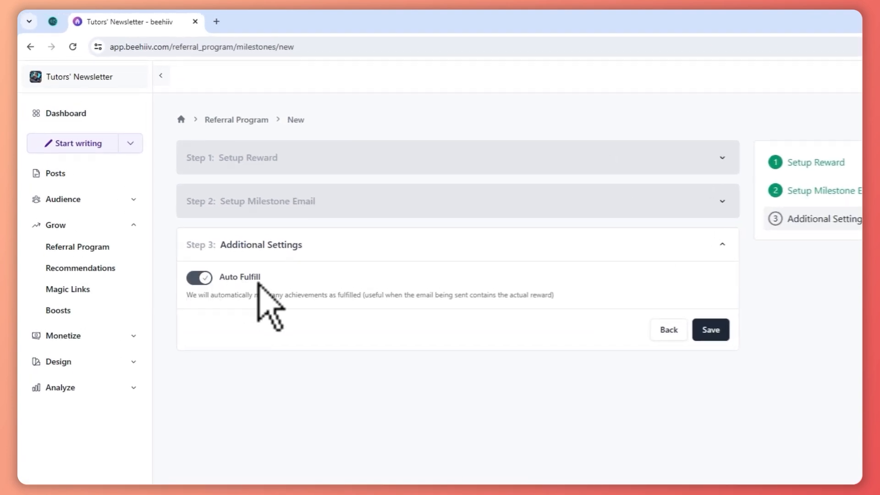
click(711, 330)
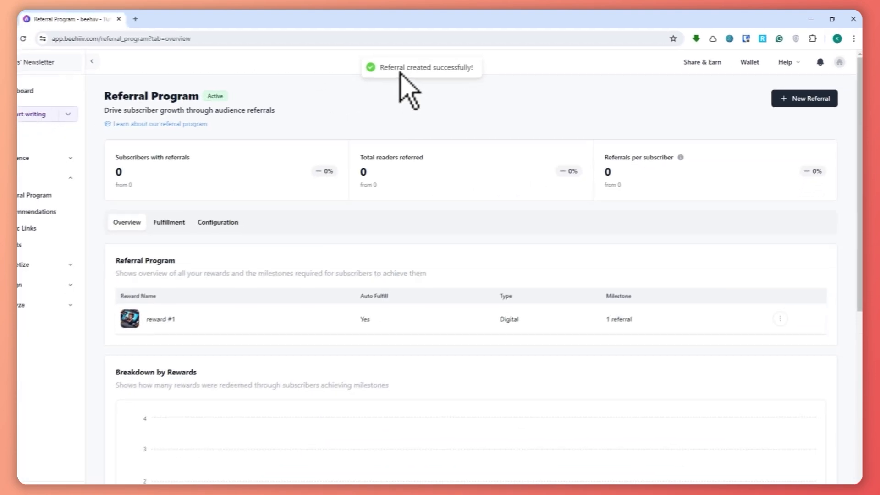
Look over the referral program overview and its configuration, including the preview of the Default referral template.
scroll(435, 234, down, 2)
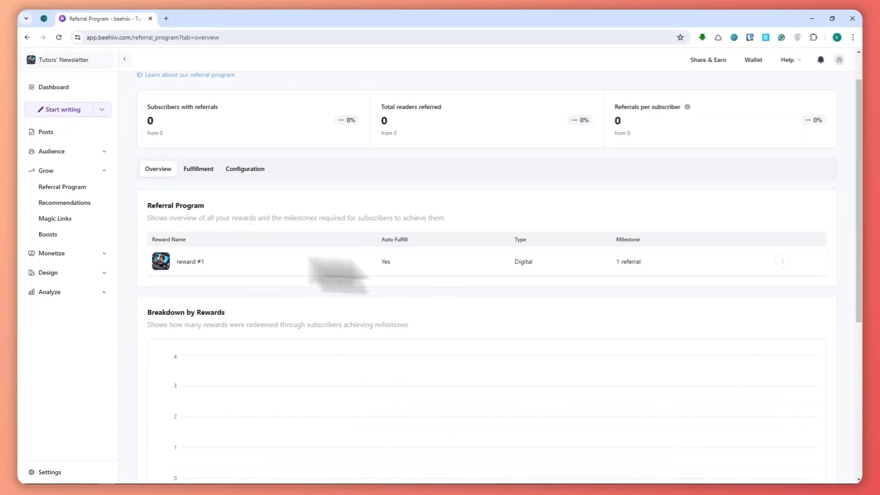
scroll(337, 275, down, 3)
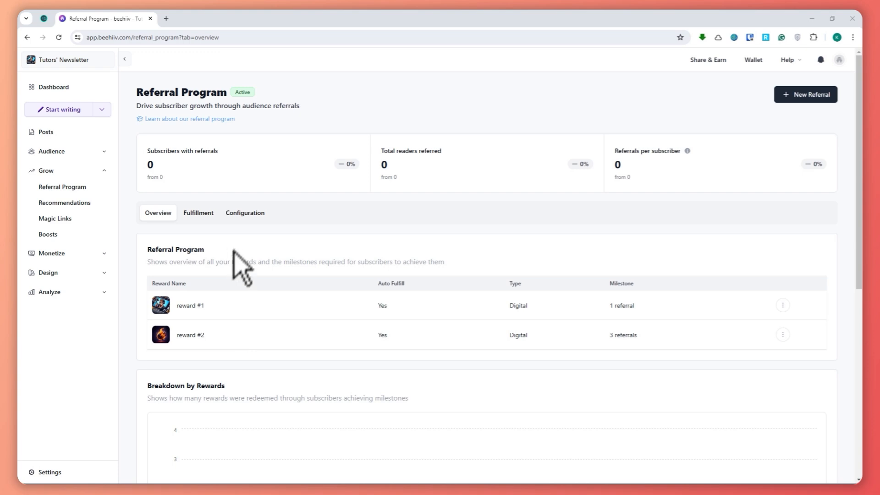
click(245, 213)
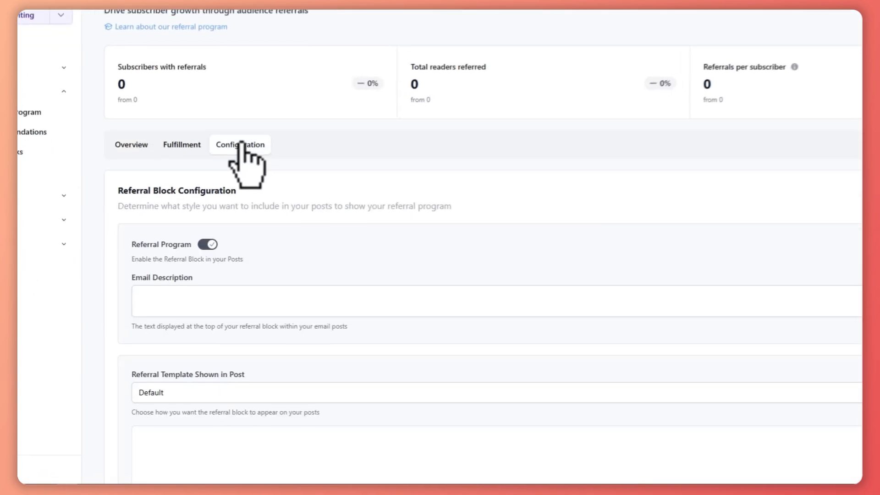
scroll(242, 144, down, 5)
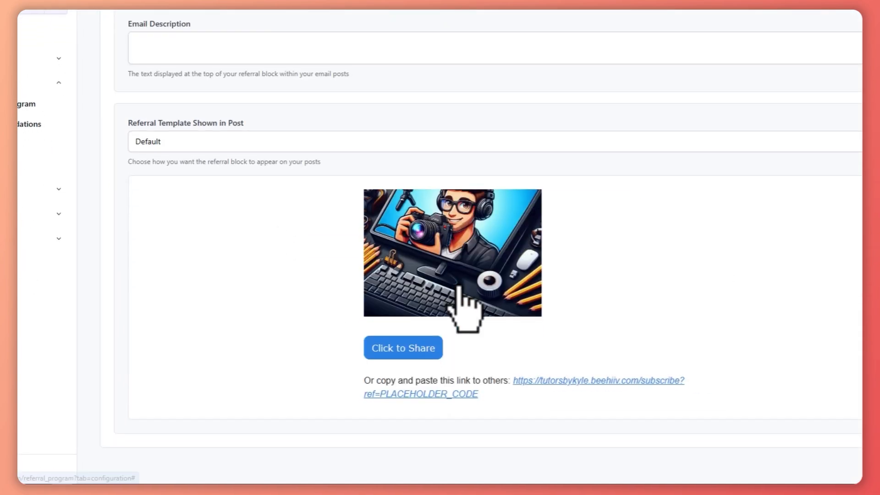
scroll(518, 311, up, 2)
scroll(525, 303, up, 1)
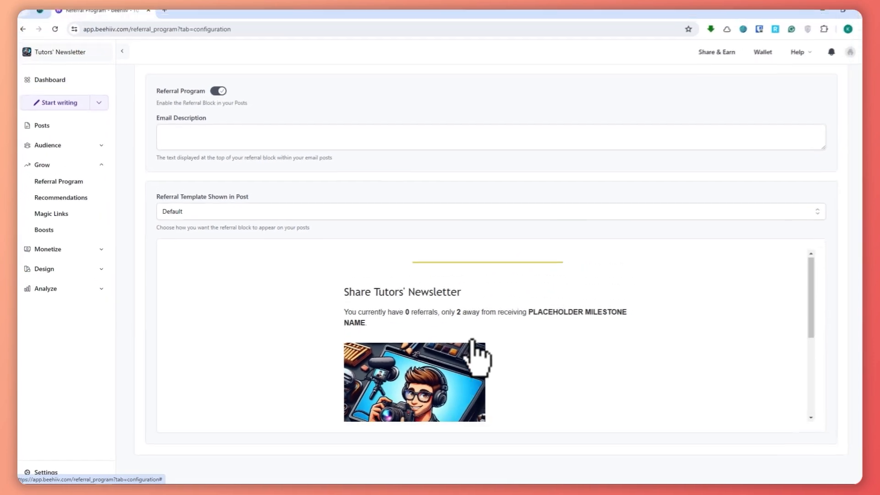
scroll(452, 349, down, 1)
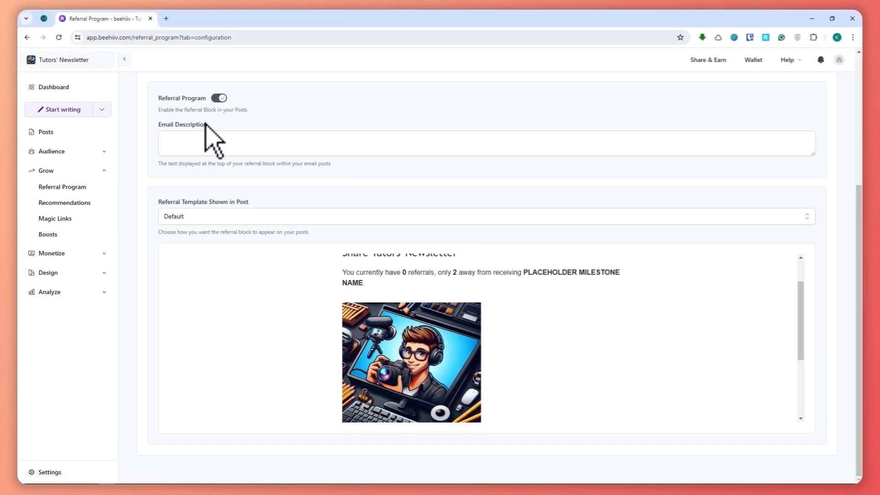
Try the Reward Program Only template for posts and settle on Upcoming Milestones and Reward Program.
click(189, 144)
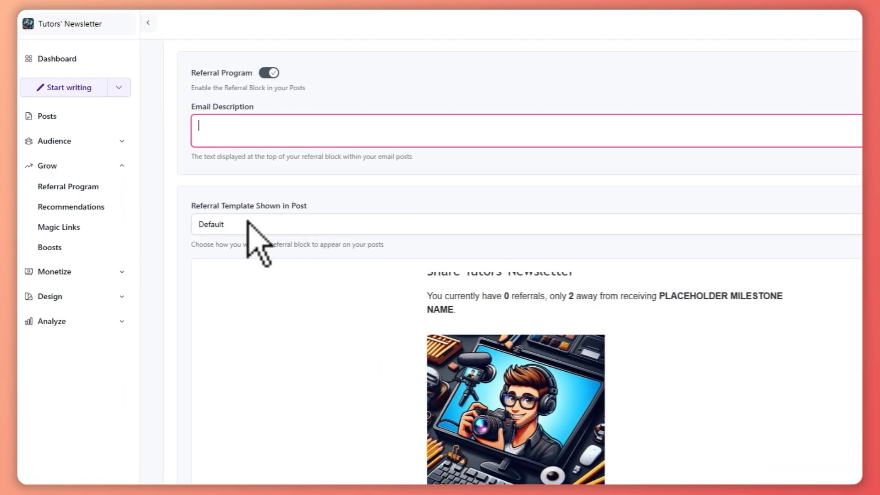
click(192, 213)
click(271, 296)
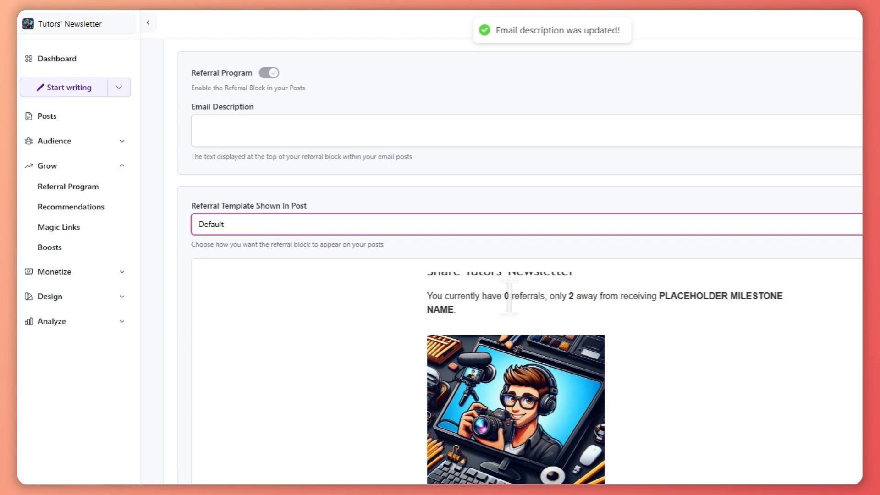
click(346, 229)
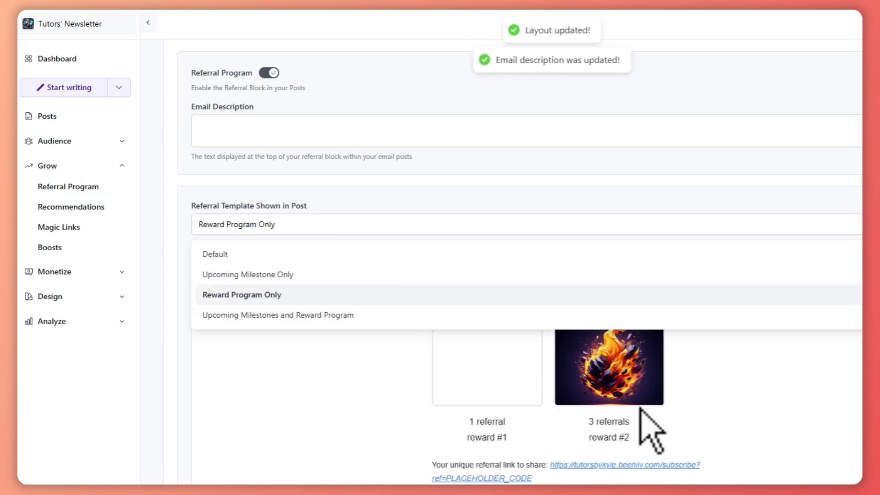
click(354, 318)
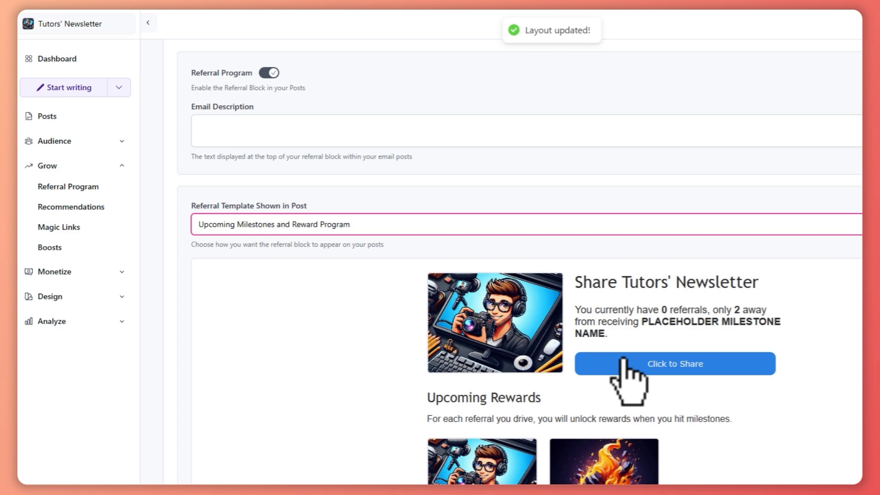
Examine the selected template's preview, including its referral count message, share button, upcoming rewards and referral link.
scroll(623, 359, down, 1)
scroll(633, 352, up, 1)
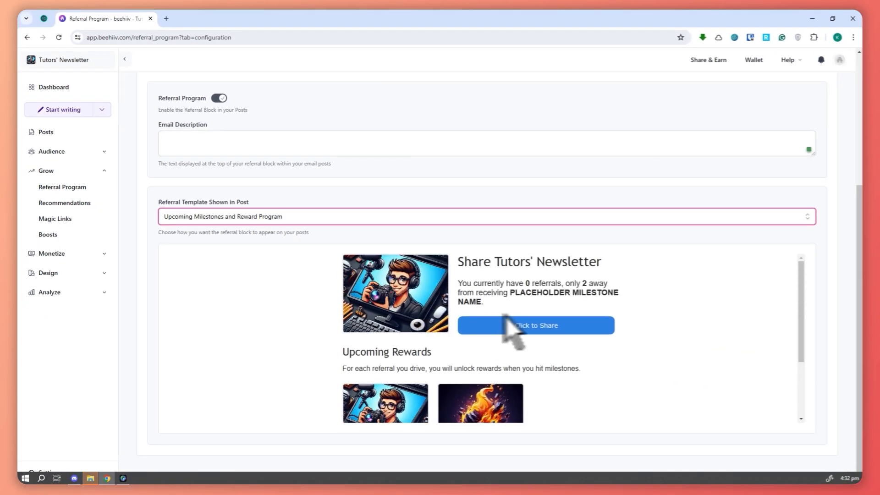
drag(458, 283, 522, 283)
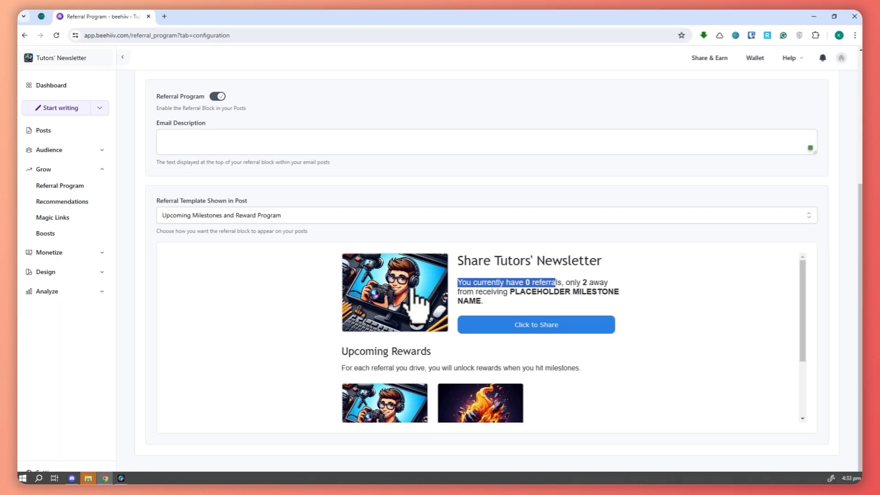
scroll(403, 335, down, 1)
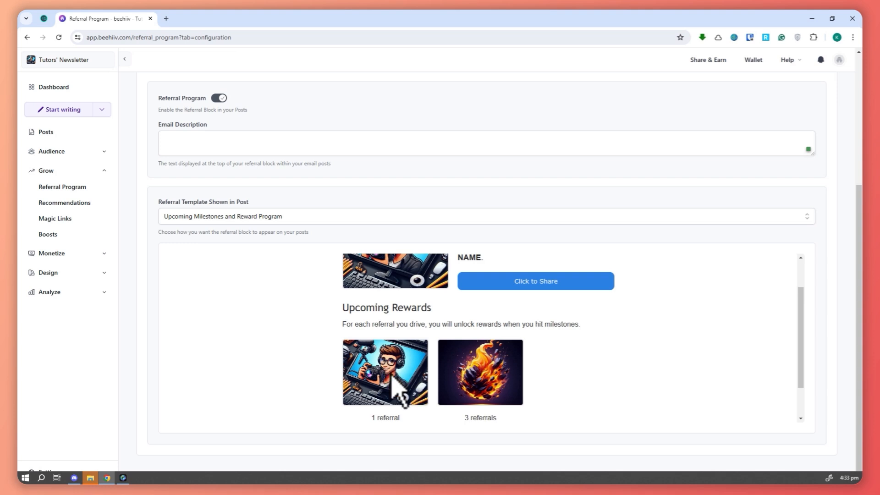
scroll(392, 385, down, 1)
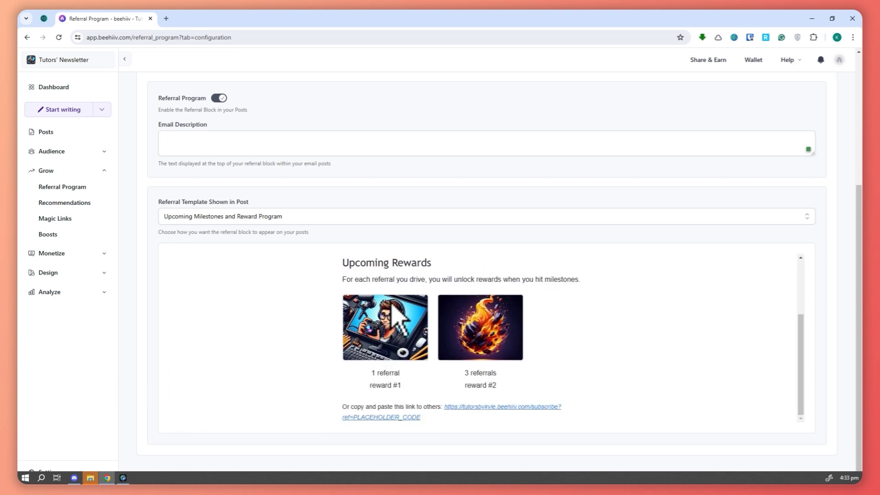
scroll(369, 367, up, 3)
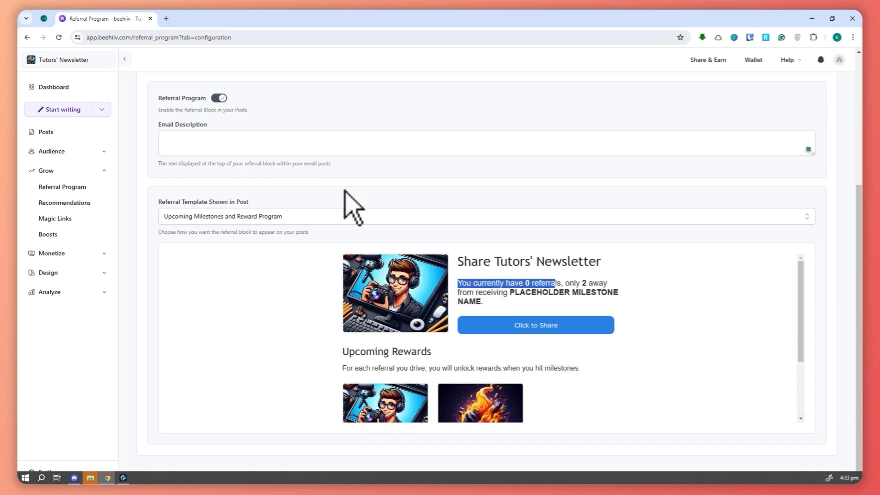
scroll(355, 200, up, 4)
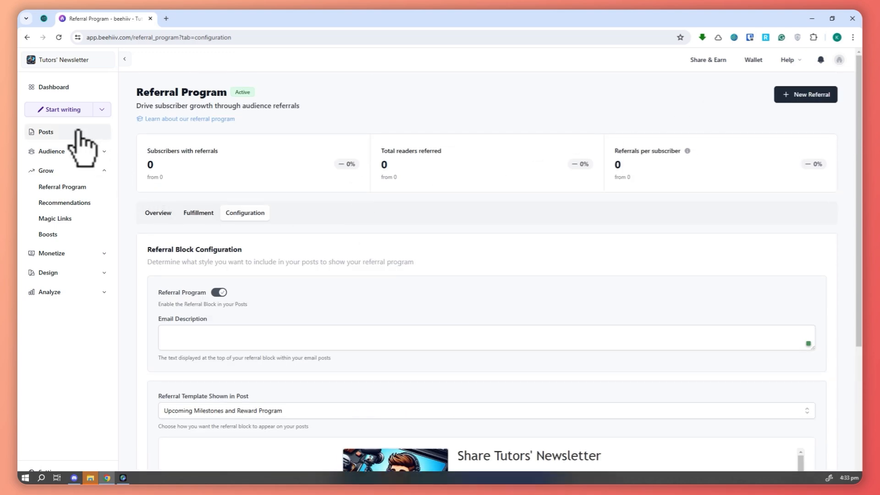
Go to the posts, open a new draft and insert a Referral Program block in its body.
click(50, 132)
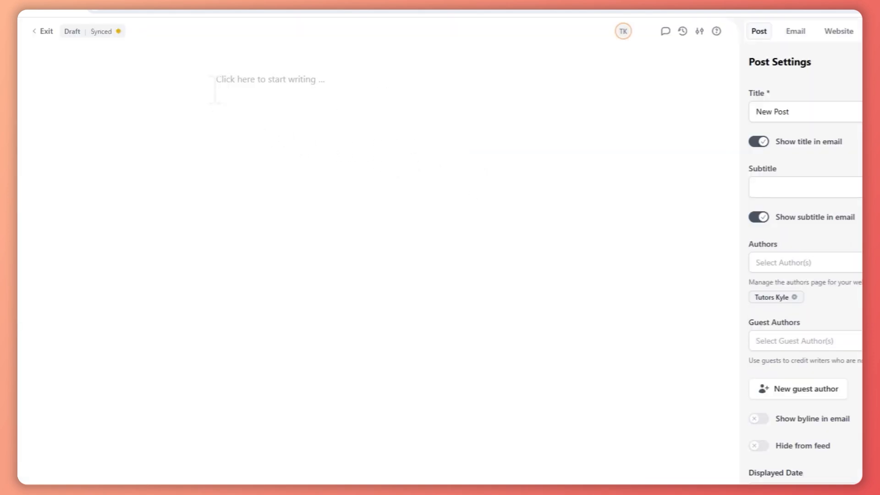
click(232, 82)
text(/)
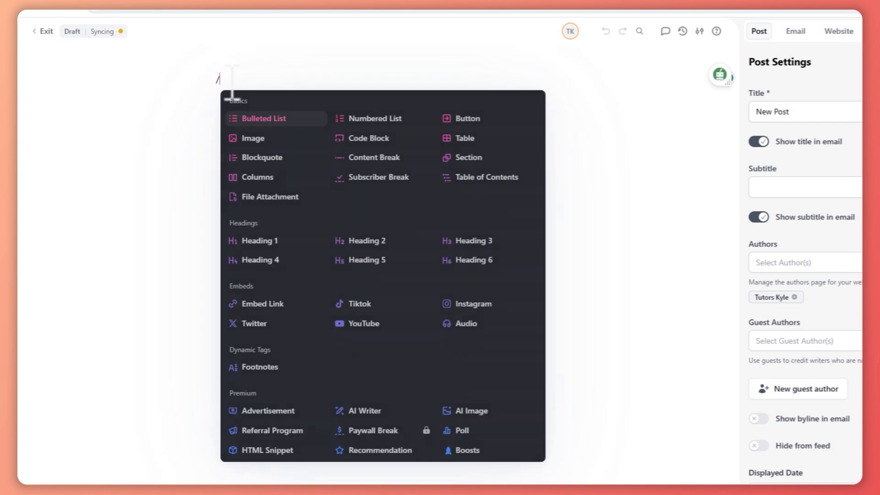
text(refer)
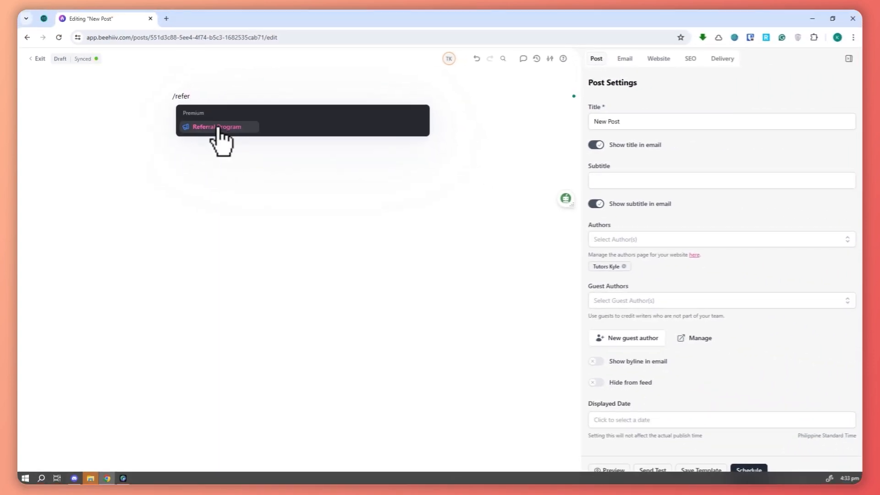
click(218, 133)
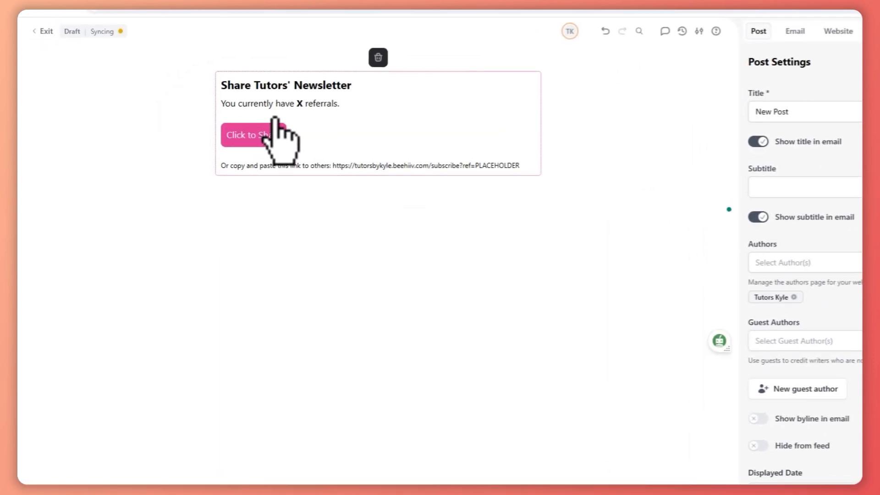